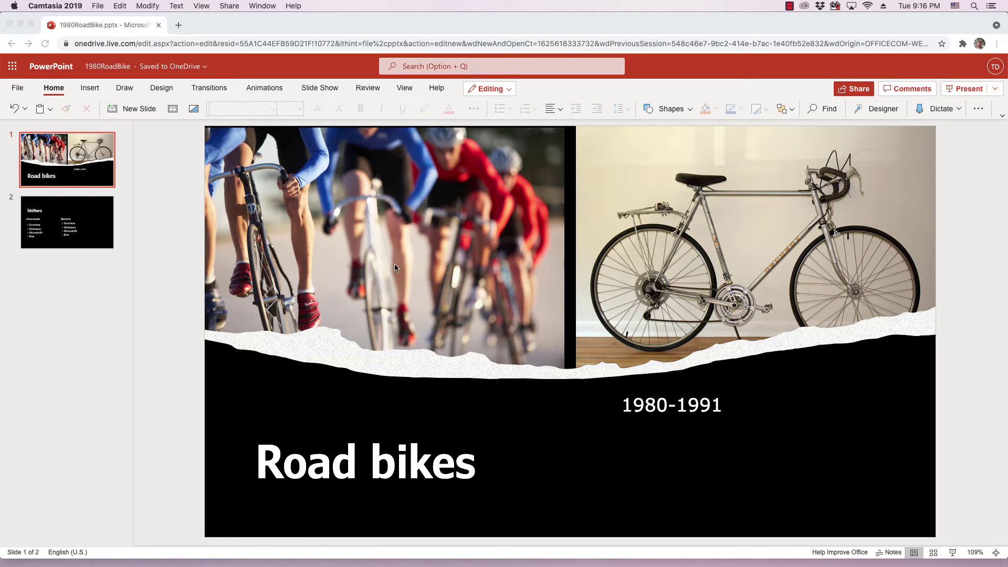
Step: Bring up the Change Picture sources for the cyclists photo on the title slide
right_click(413, 206)
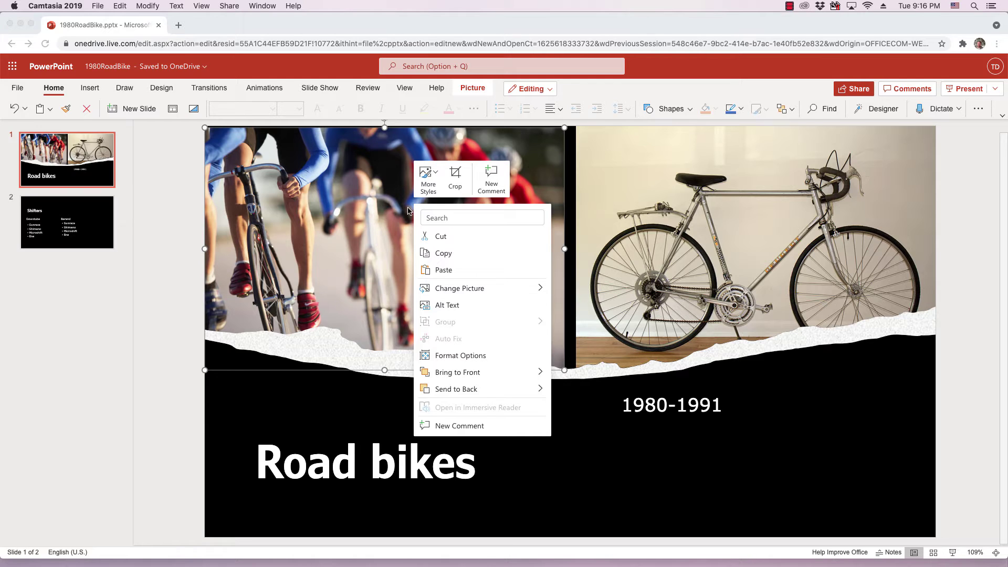
left_click(462, 289)
mouse_move(472, 288)
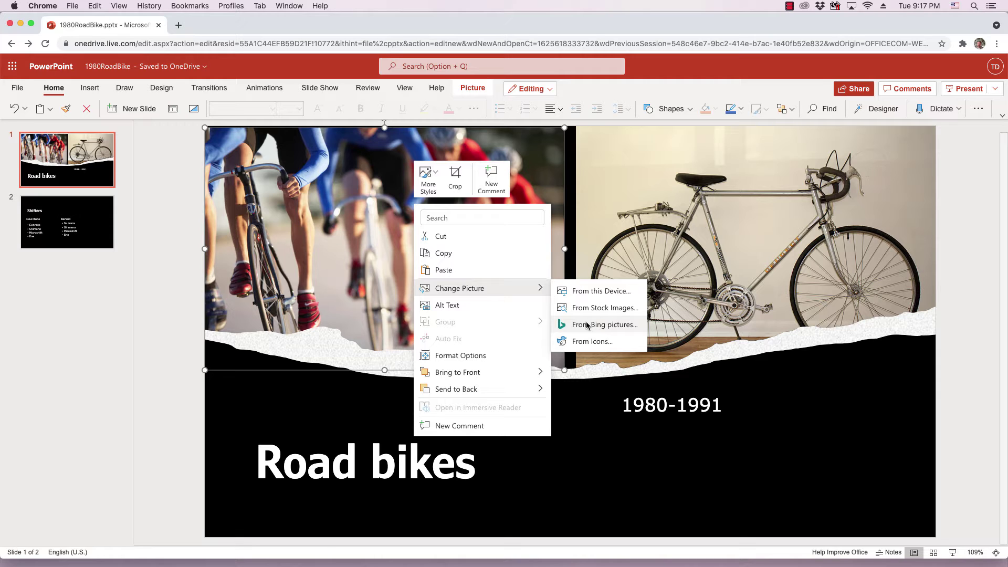
Step: Search Bing pictures for '1980 bicycle', showing Creative Commons results
left_click(587, 325)
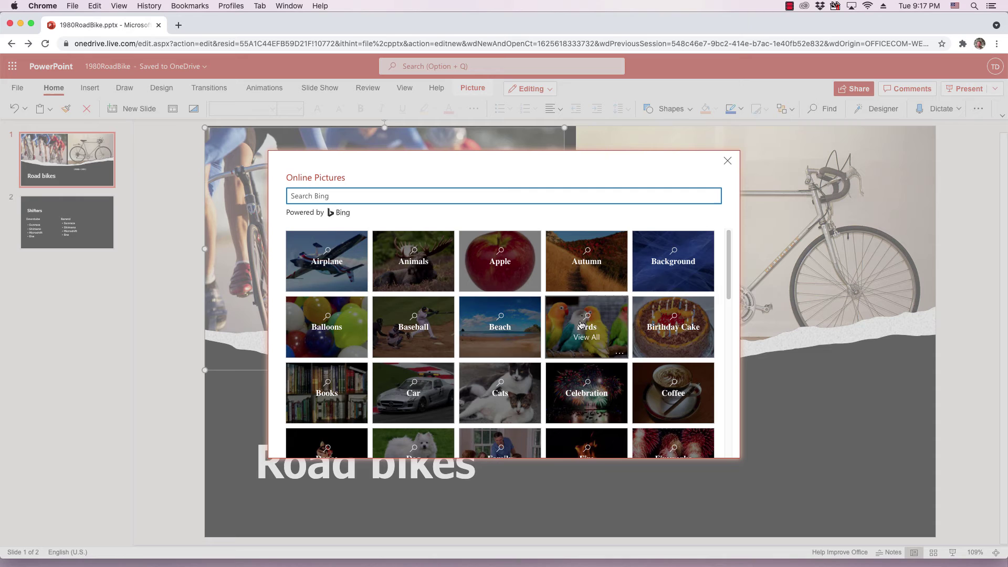
type("1")
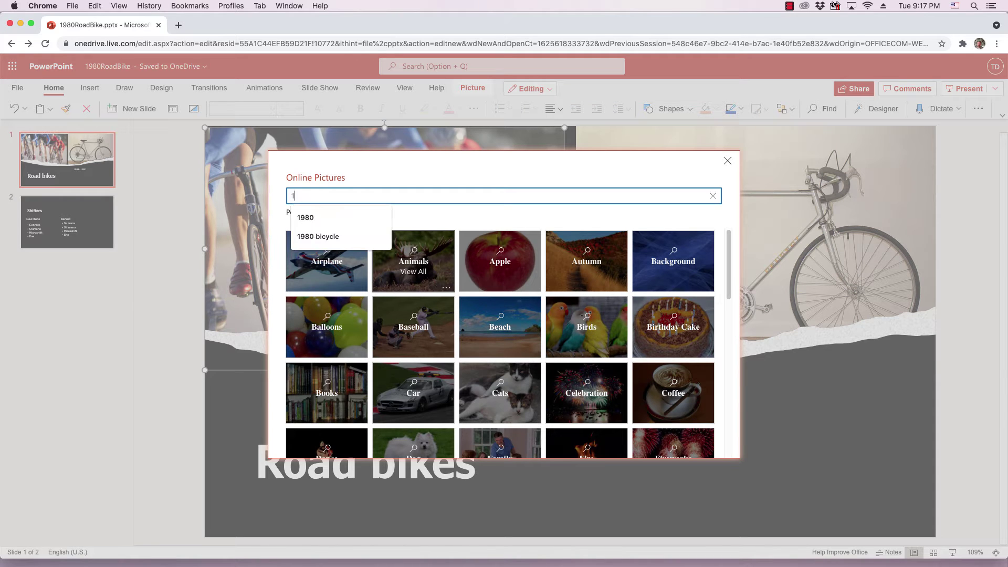
type("980 bicycle")
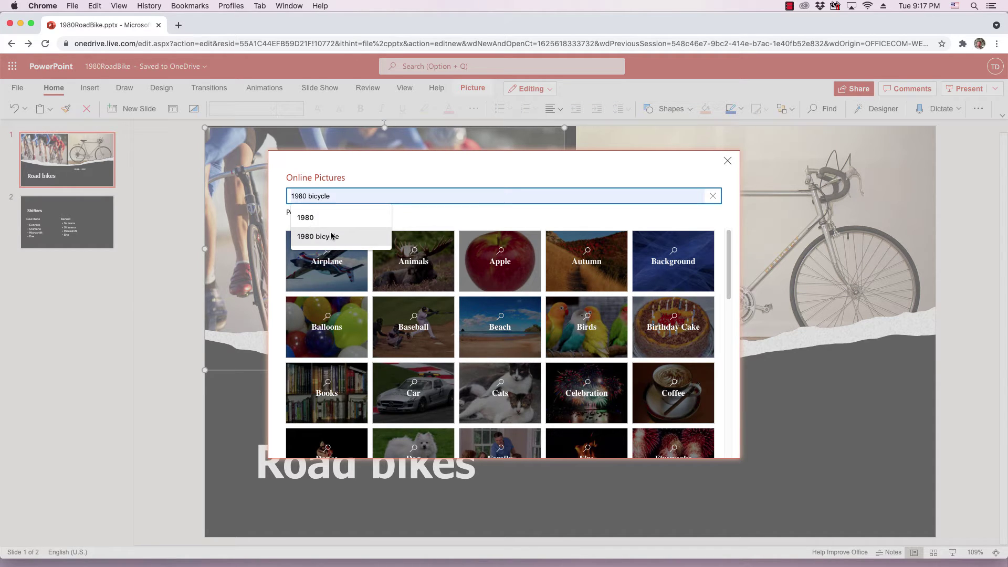
left_click(333, 236)
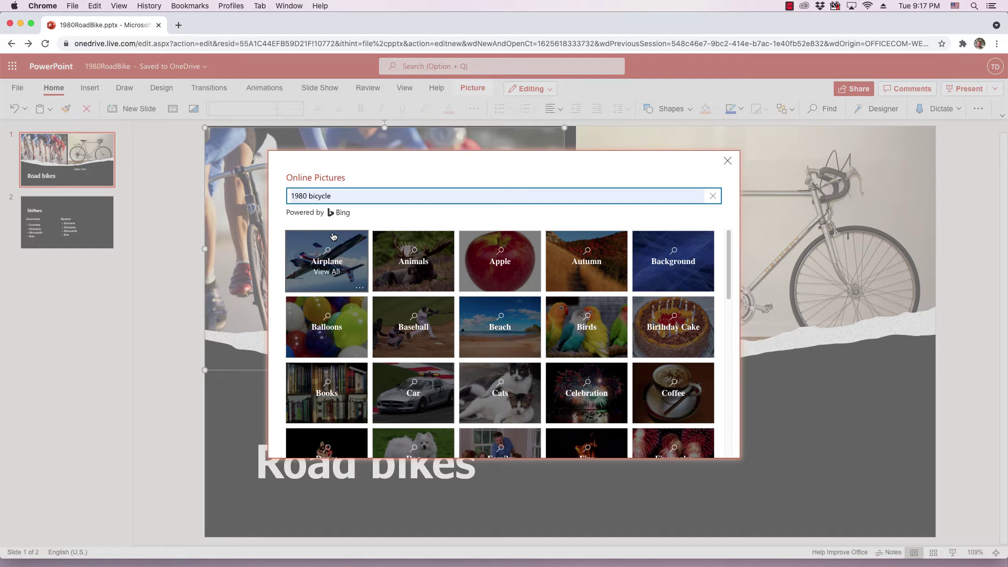
key("Return")
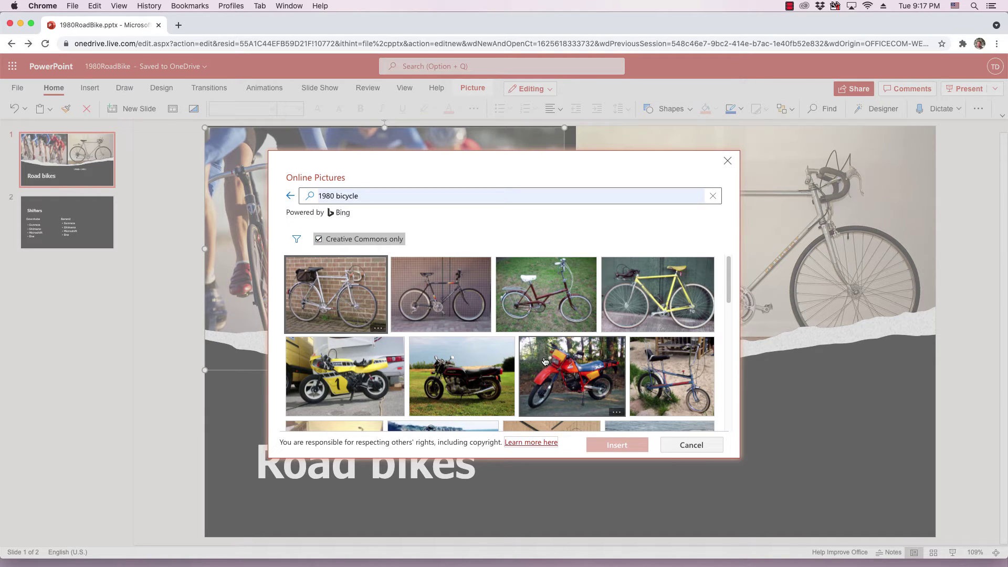
mouse_move(462, 376)
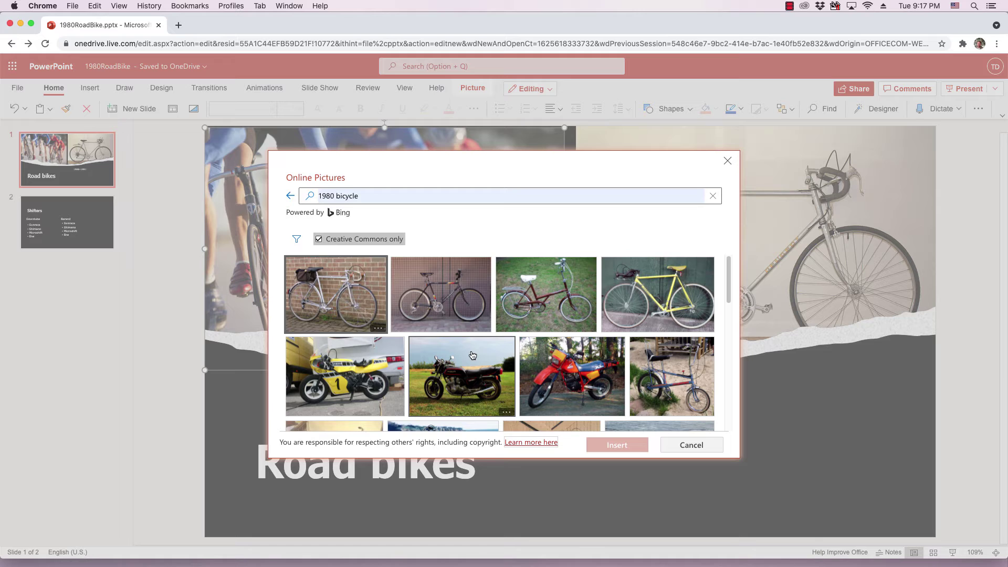
Step: Select the light blue road bike from the '1980 bicycle' results and review its image details
scroll(476, 358, "down", 3)
scroll(476, 359, "down", 2)
scroll(476, 358, "down", 5)
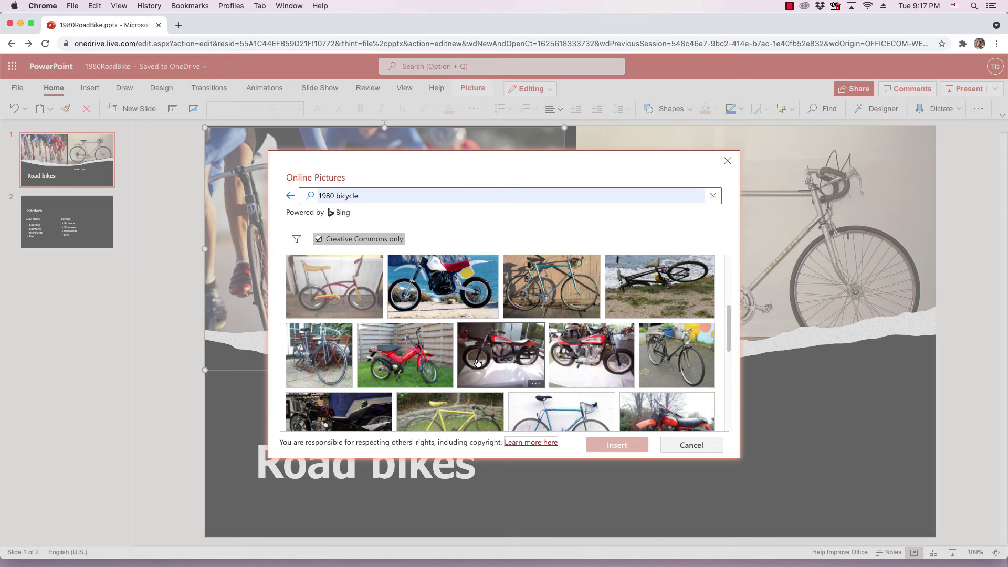
scroll(477, 363, "down", 1)
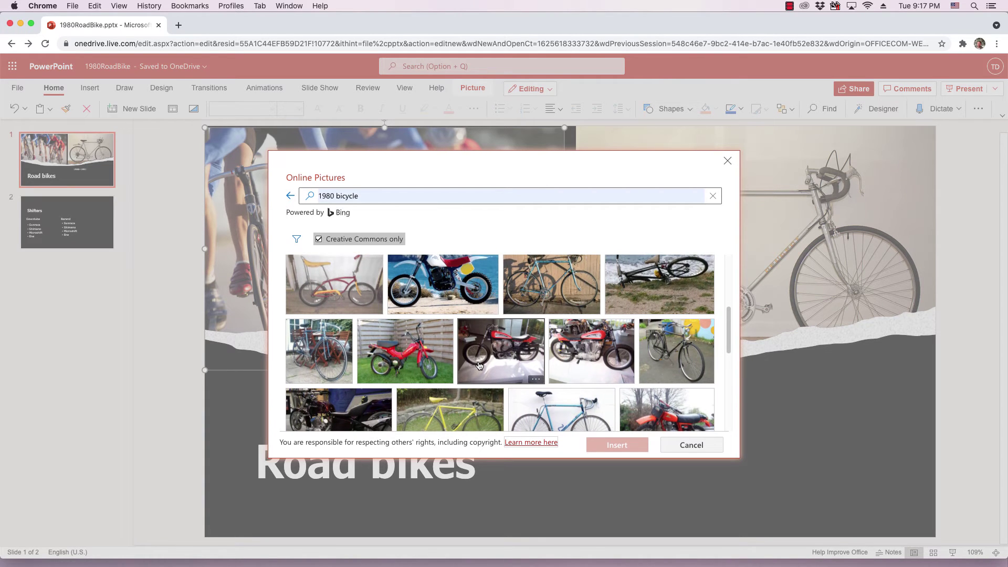
scroll(479, 366, "down", 2)
scroll(478, 366, "down", 3)
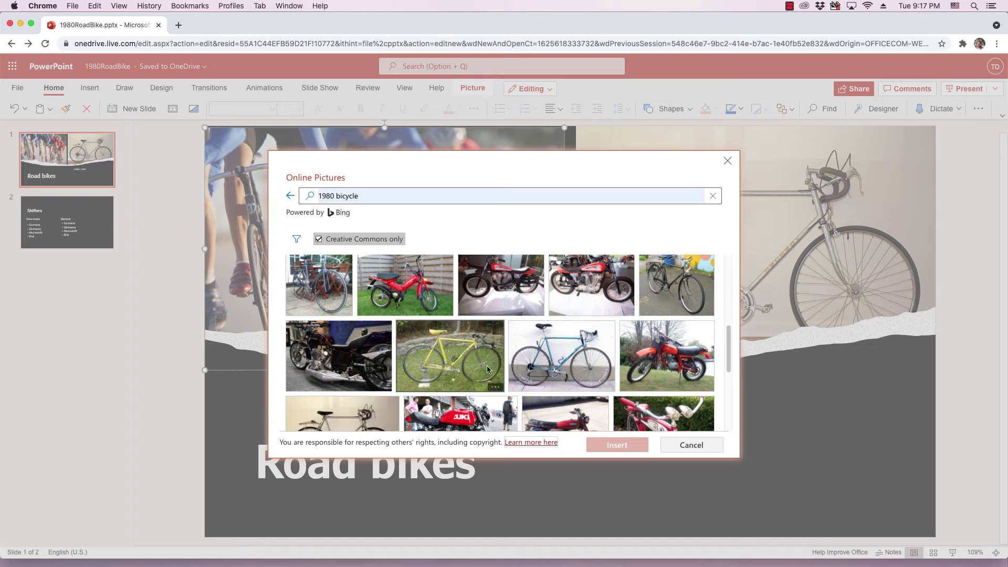
left_click(569, 372)
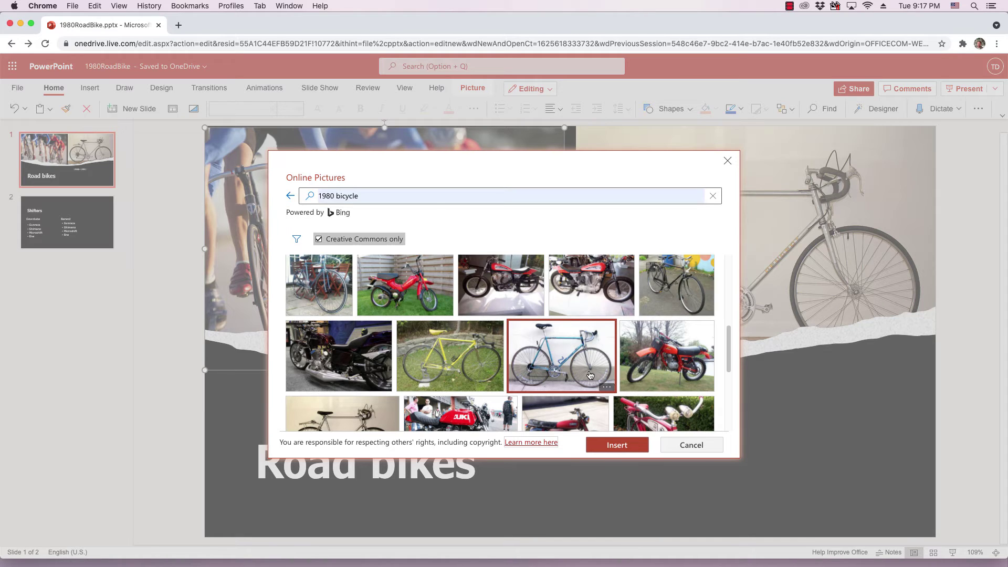
left_click(605, 387)
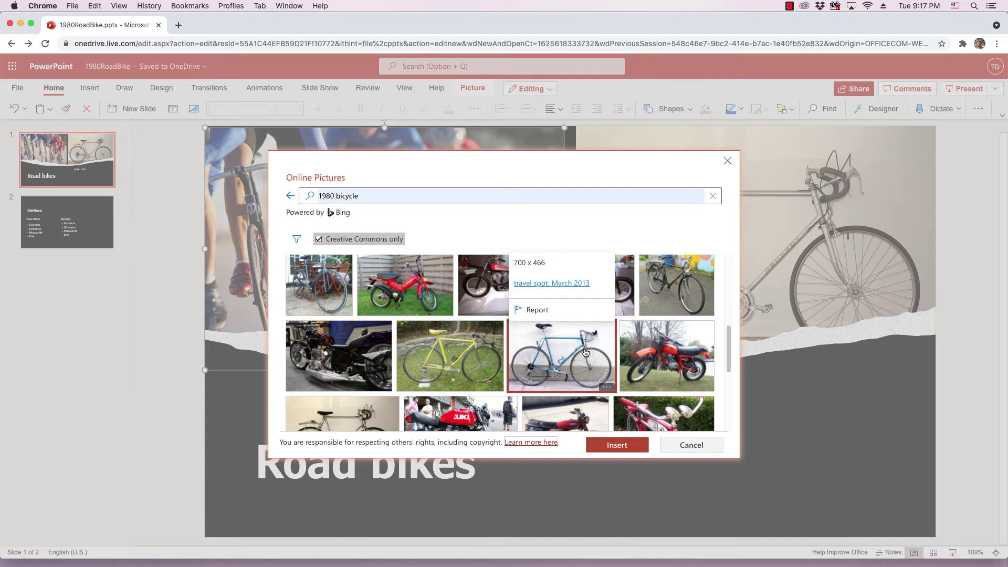
left_click(553, 231)
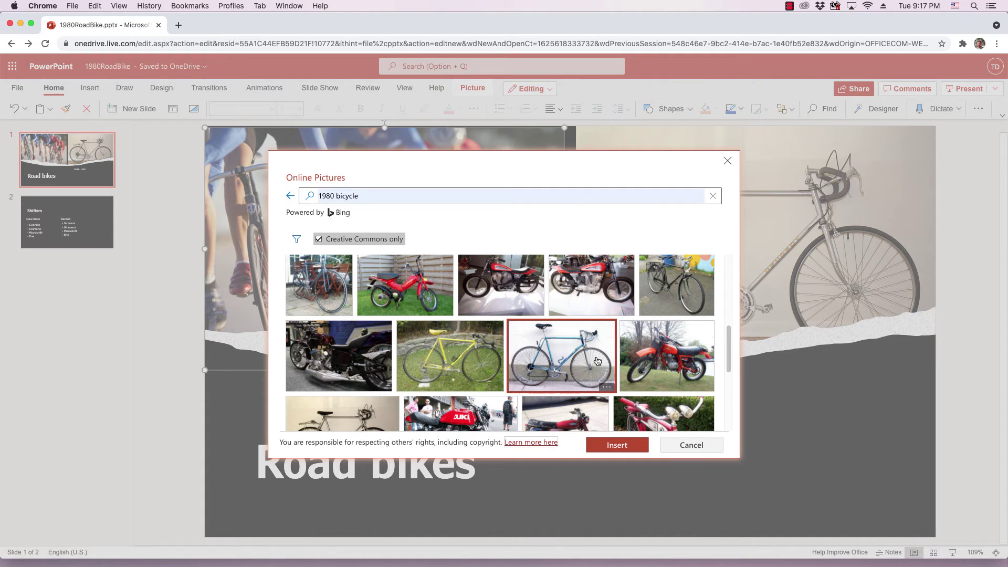
Step: Insert the blue road bike image in place of the cyclists photo
left_click(619, 443)
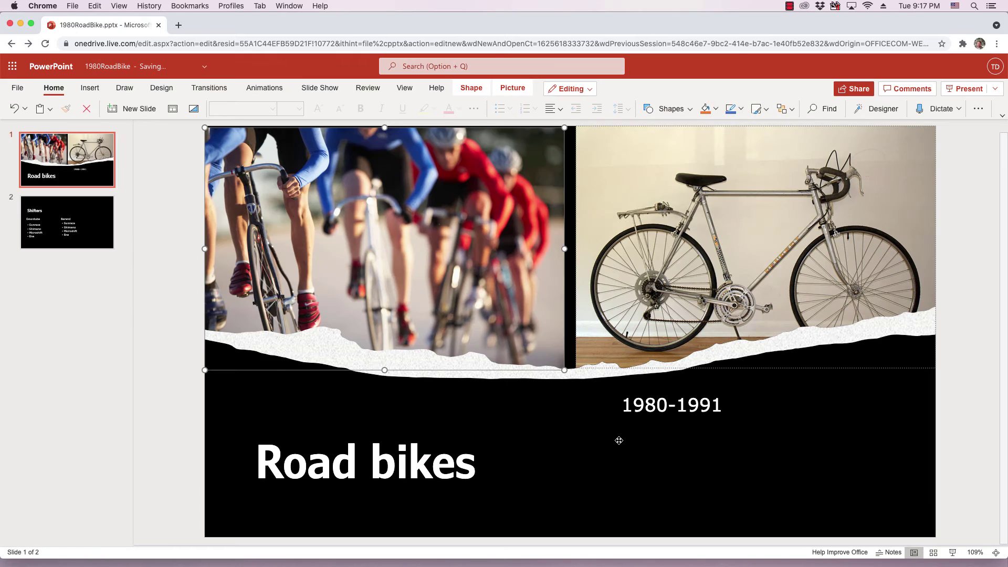